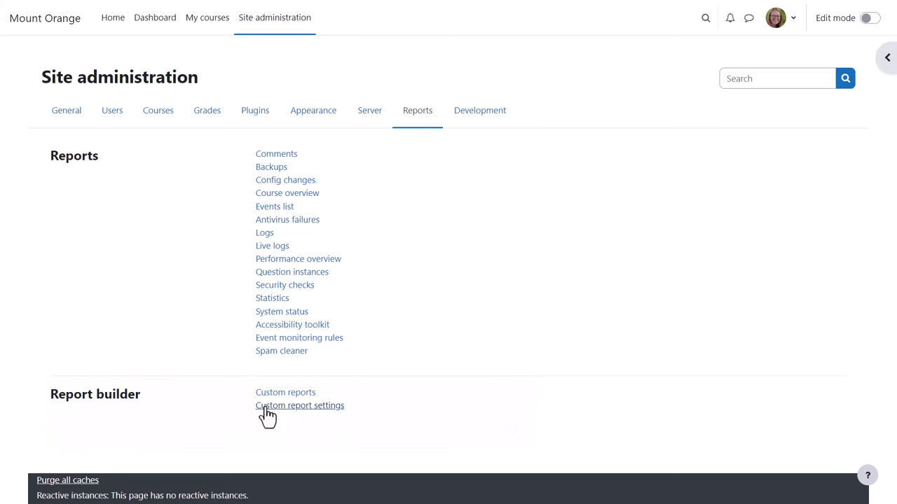
Step: Create a custom report named "Badges ranked by user" with Badges as its source and without the default setup
click(267, 406)
click(306, 394)
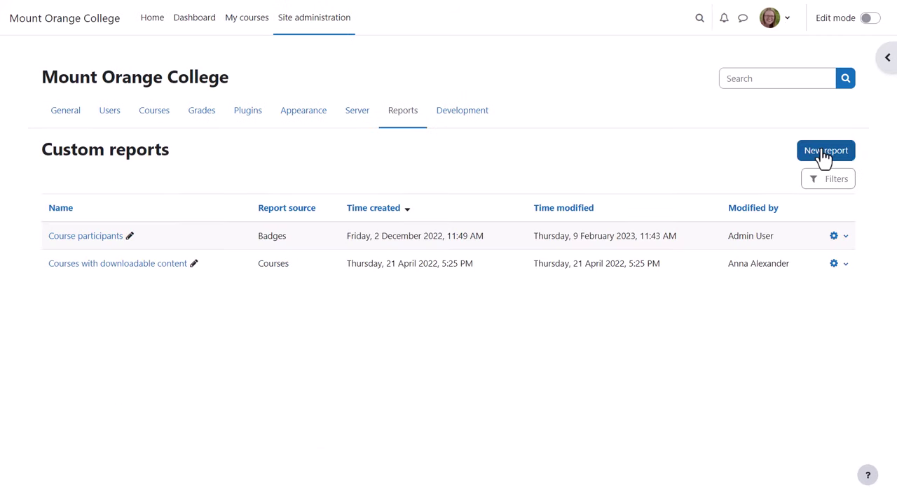
click(824, 153)
text(Badge)
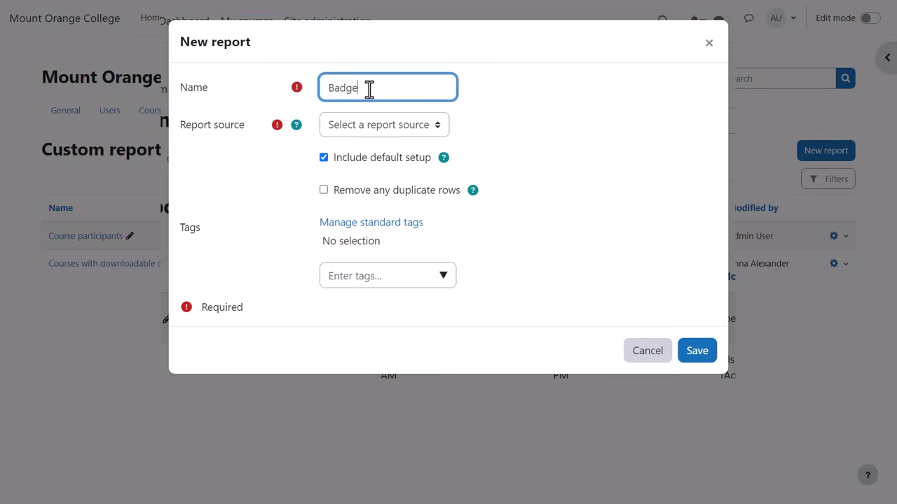
text(s ranked by user)
click(438, 126)
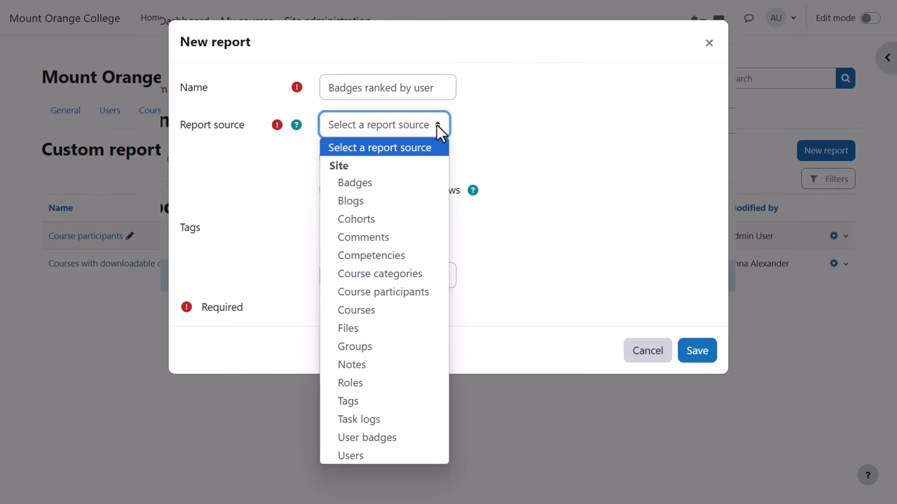
click(412, 188)
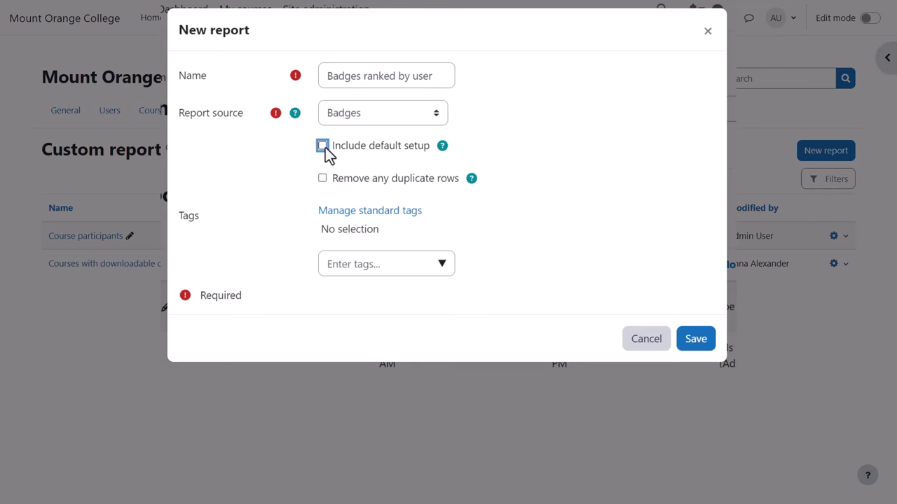
click(685, 341)
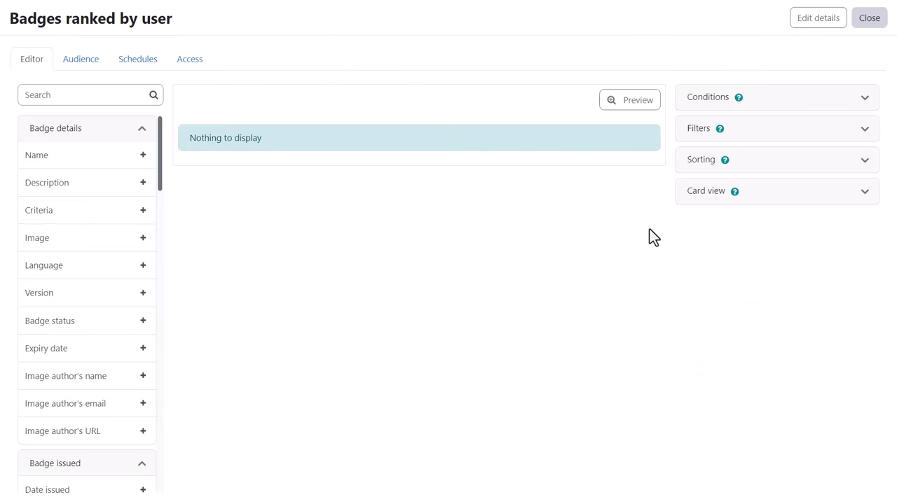
Step: Add the badge Name column twice, the badge Image column, and the recipient's Full name with picture column to the report
click(37, 163)
click(36, 162)
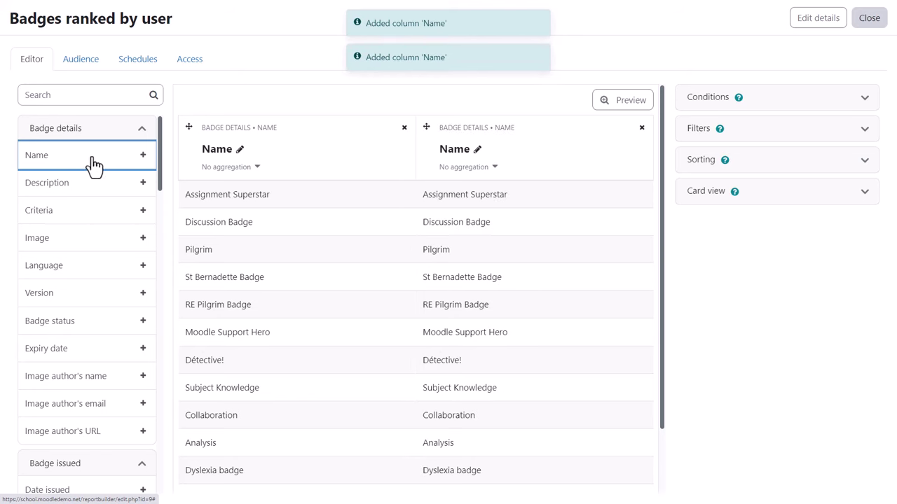
click(79, 244)
scroll(70, 266, down, 5)
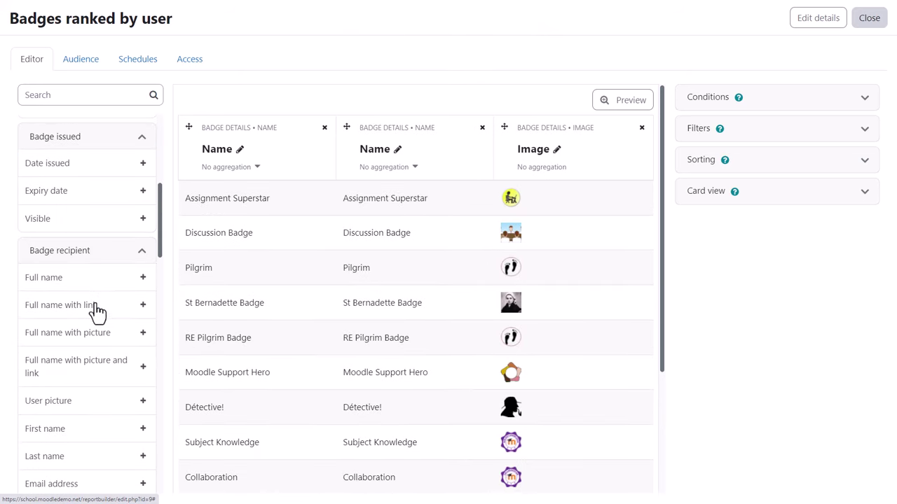
click(104, 337)
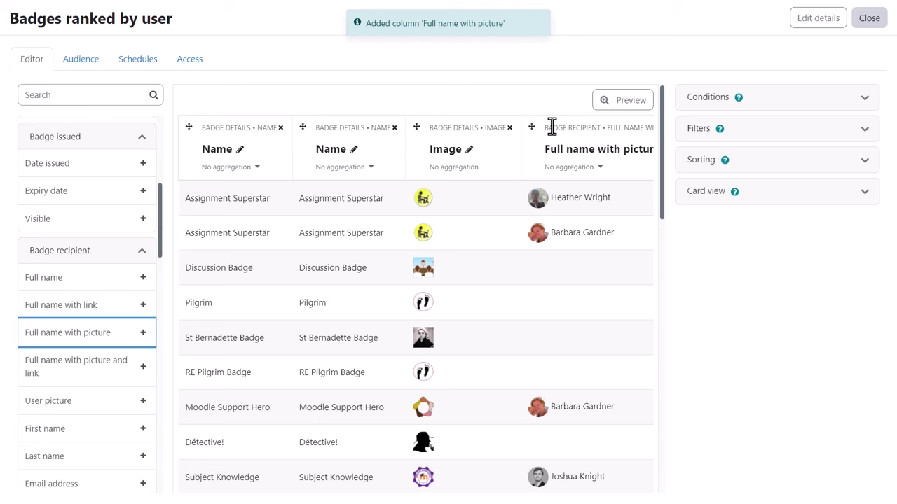
Step: Move the Full name with picture column to the front of the report and delete the Image column
drag(531, 127, 190, 127)
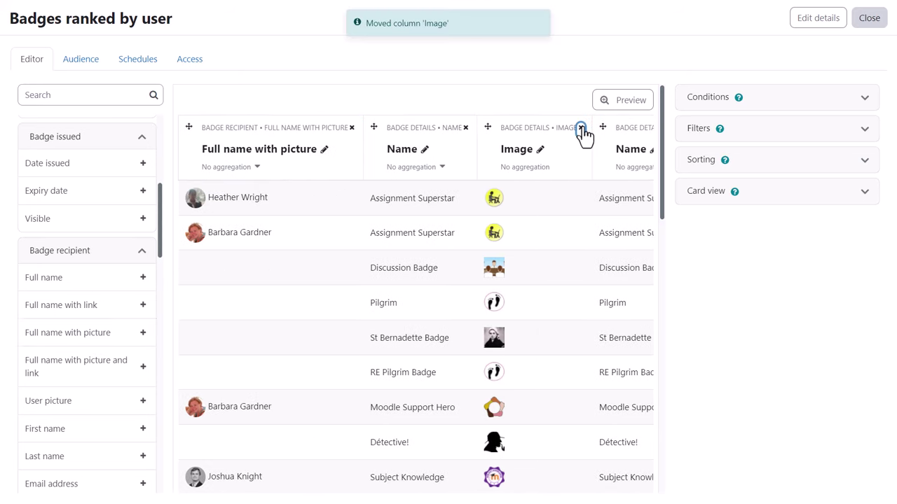
click(581, 129)
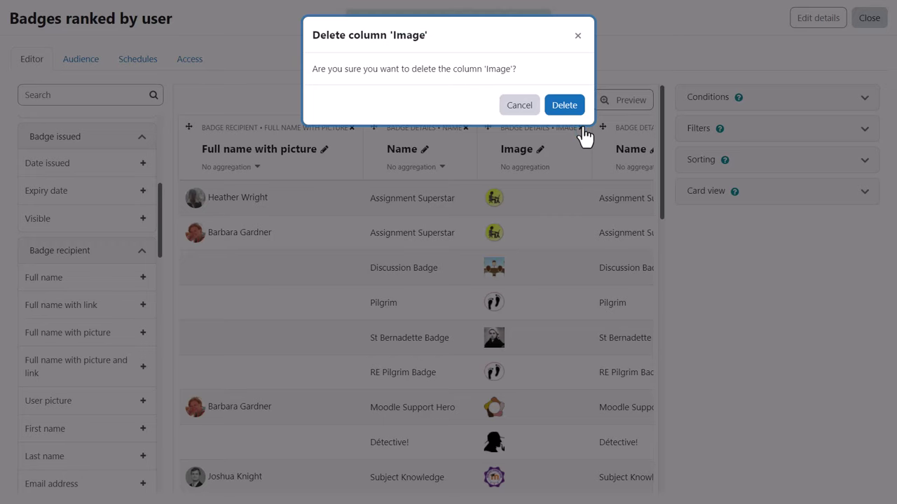
click(569, 109)
Step: Add a Date issued condition to the report, set it to Is not empty, and apply it
click(865, 99)
click(864, 126)
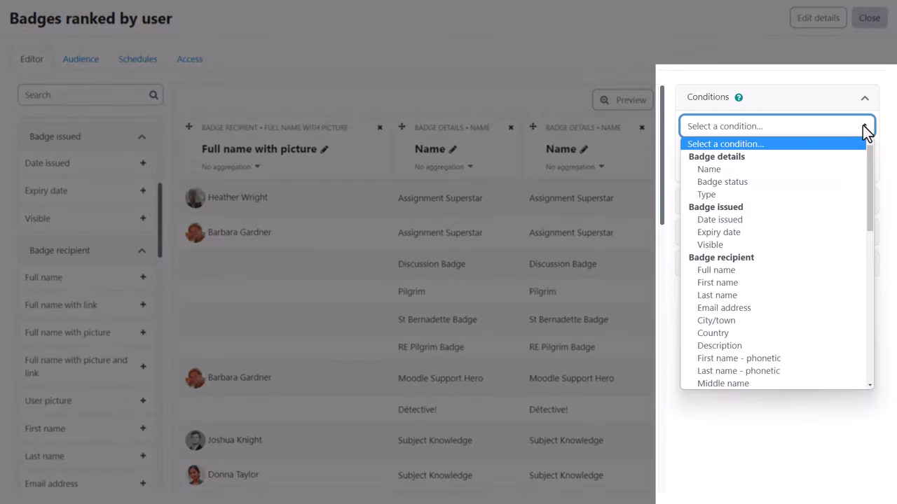
click(720, 219)
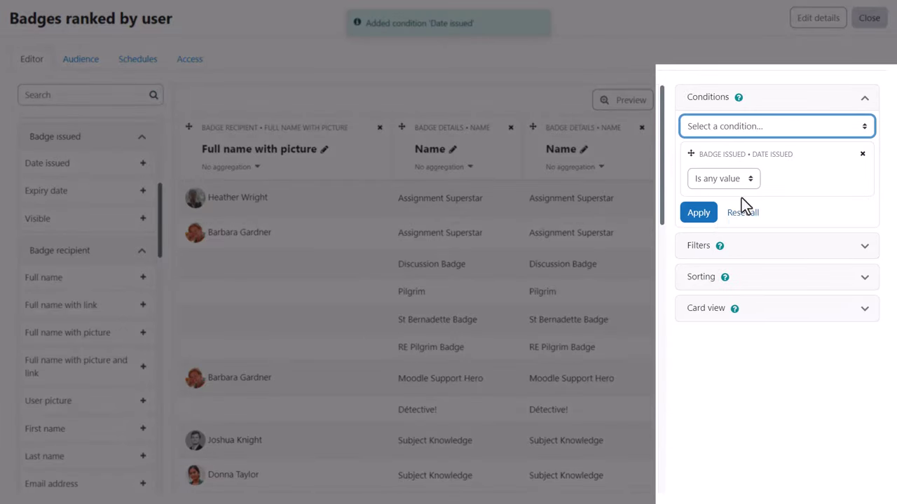
click(728, 178)
click(728, 203)
click(698, 213)
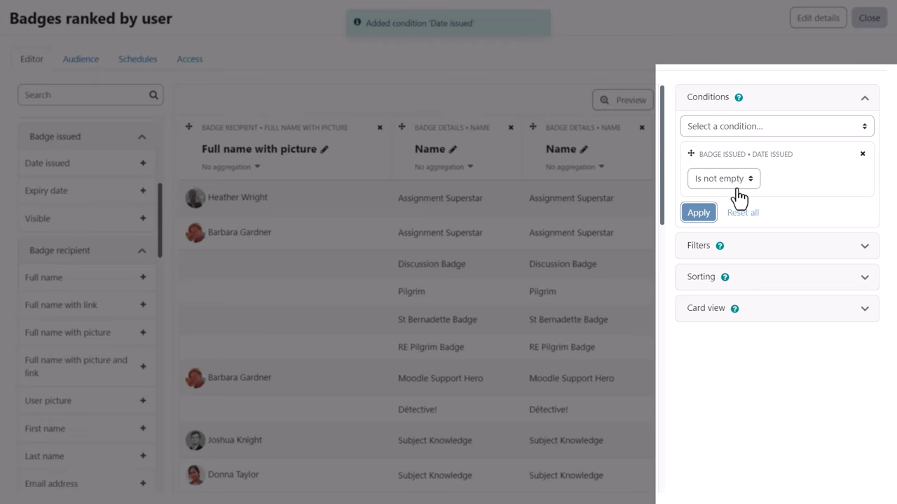
click(864, 99)
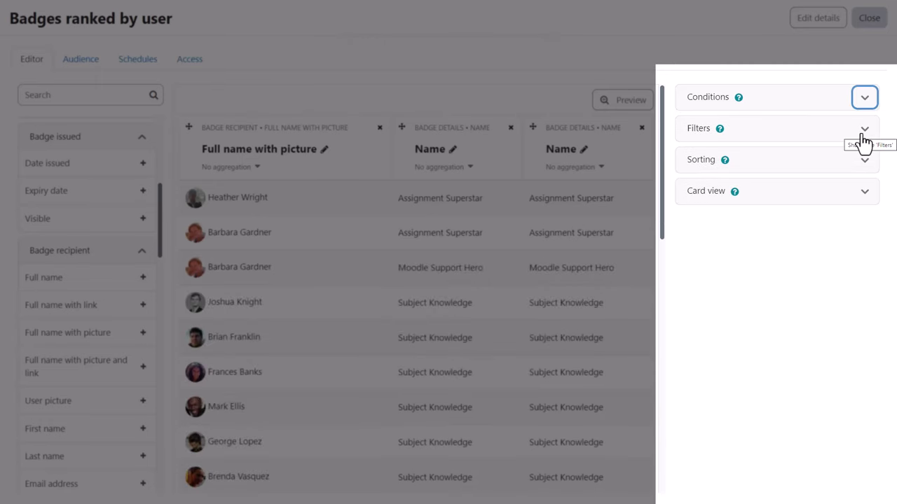
Step: Add the badge recipient's Full name as a report filter
click(864, 131)
click(860, 162)
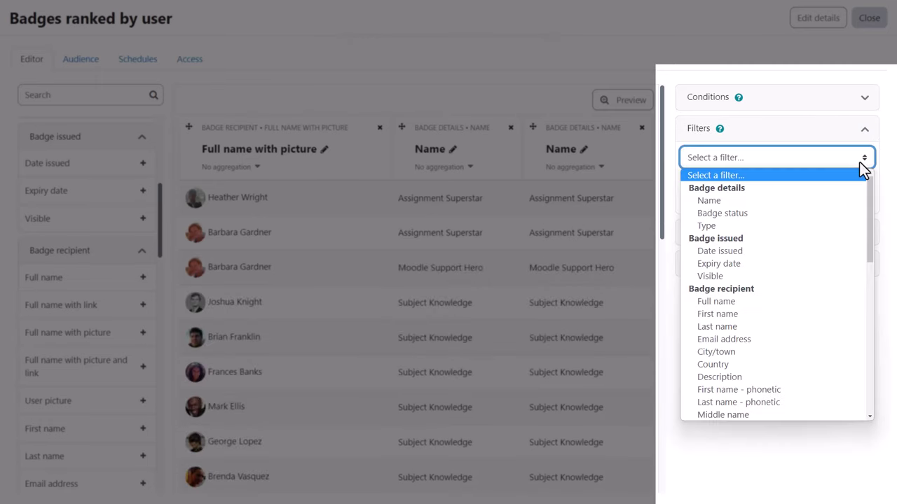
click(756, 300)
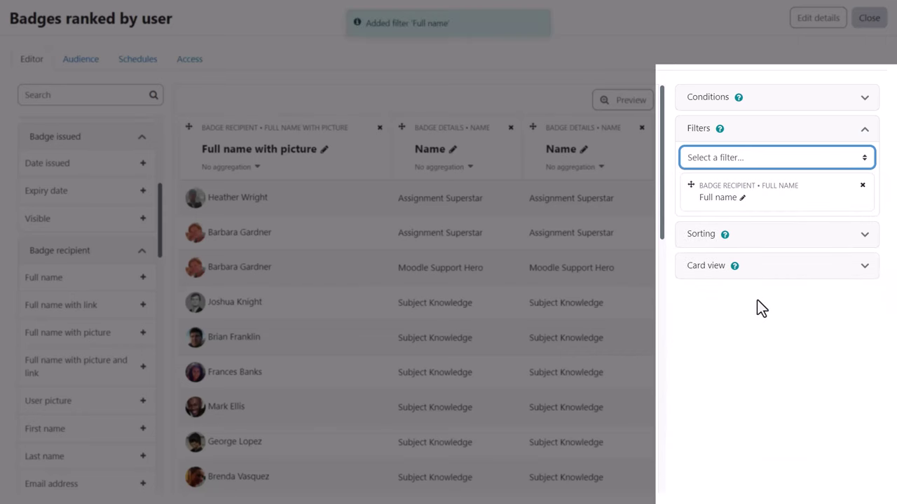
click(864, 130)
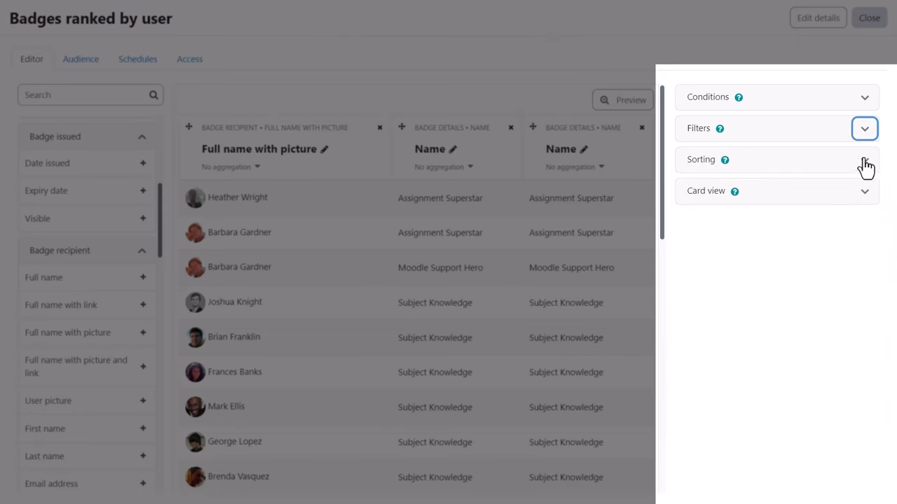
Step: Put Full name with picture first in the sorting order and look at the card view settings
click(863, 161)
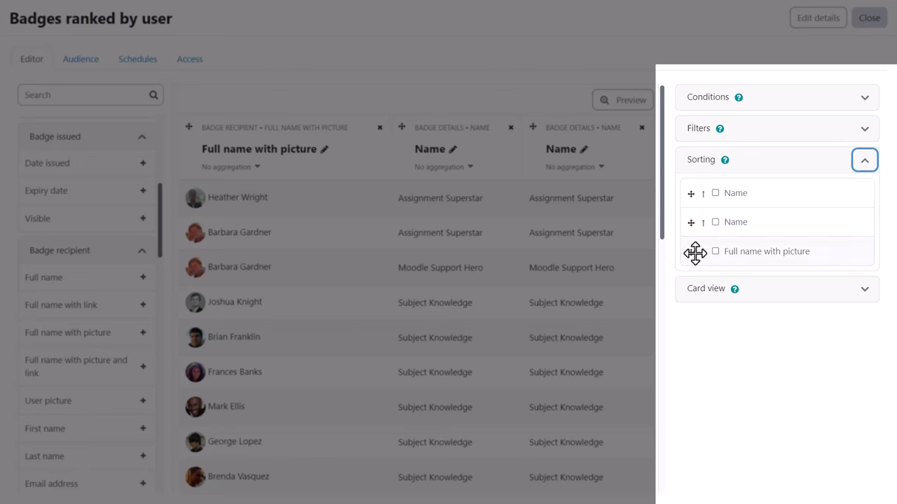
drag(695, 253, 691, 195)
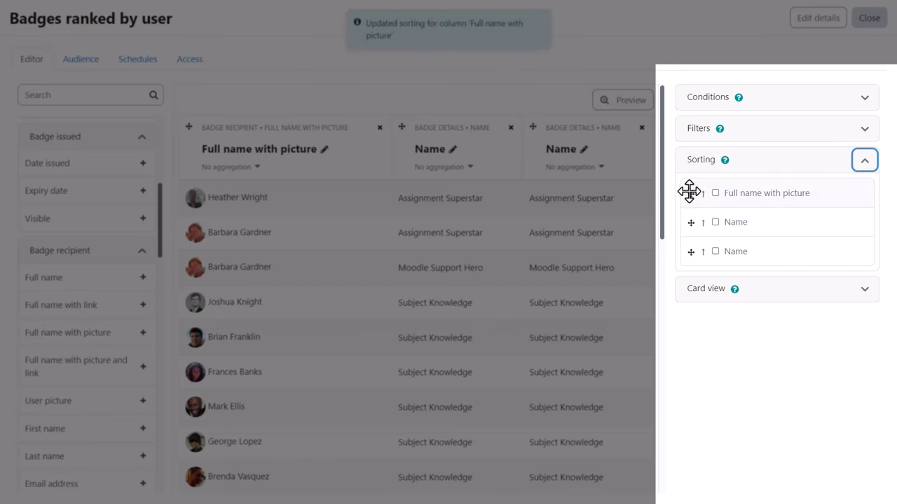
click(864, 167)
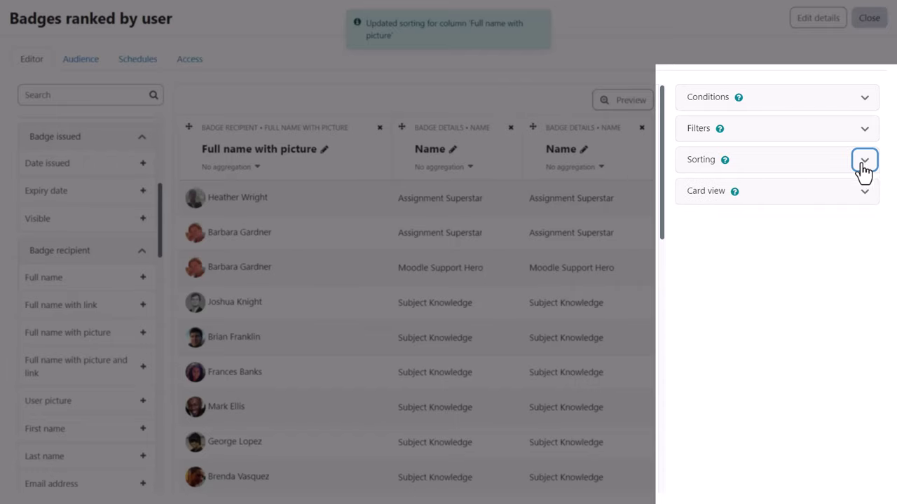
click(864, 200)
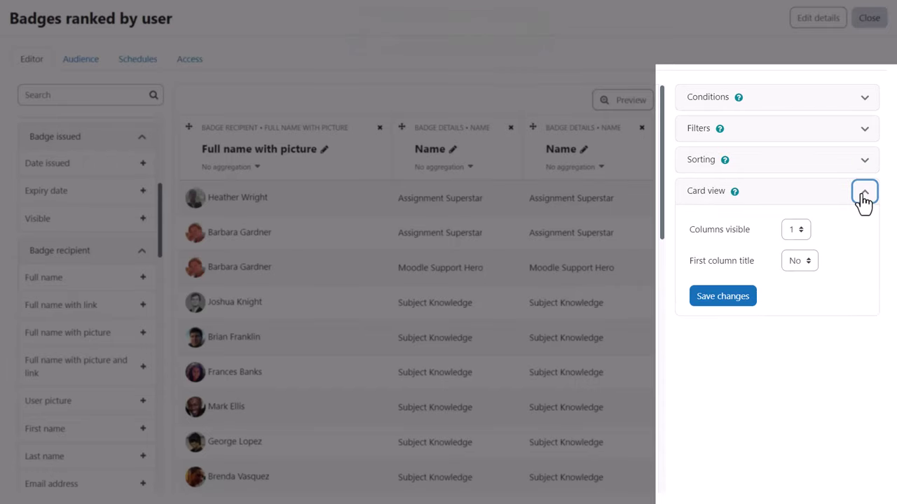
click(864, 200)
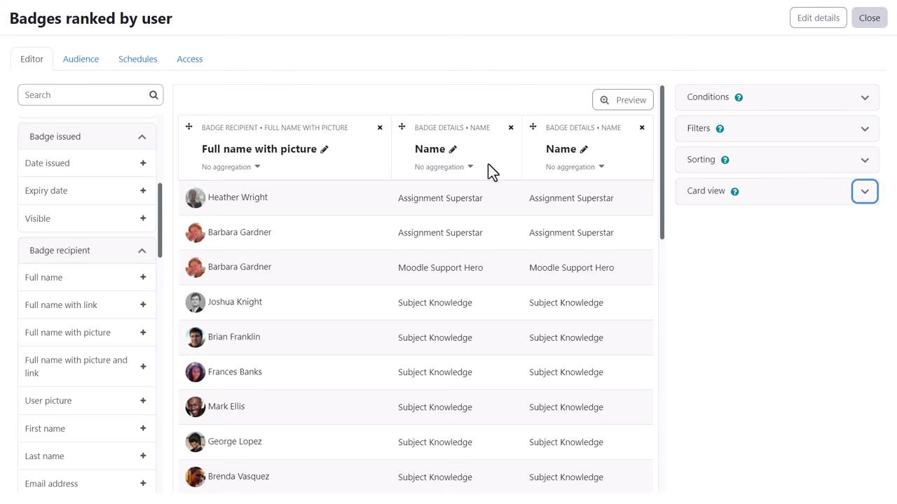
Step: Aggregate the first badge Name column by Count and rename that column as Count
click(466, 170)
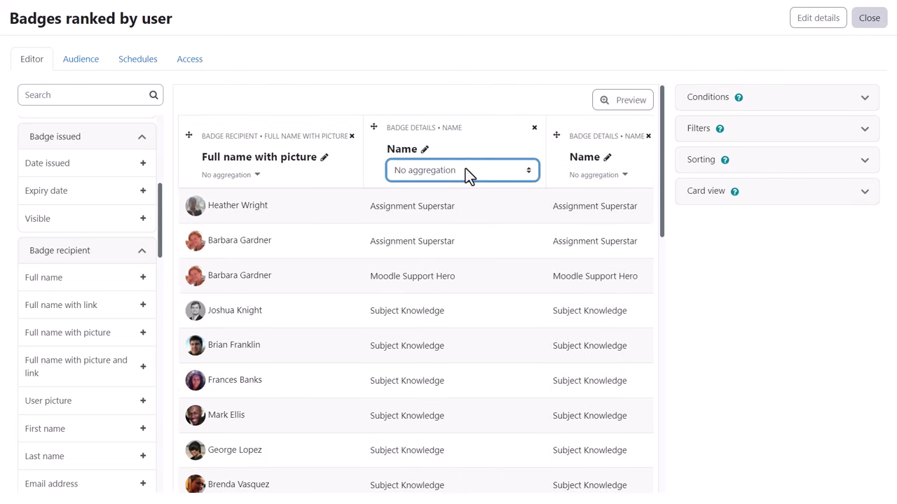
click(495, 172)
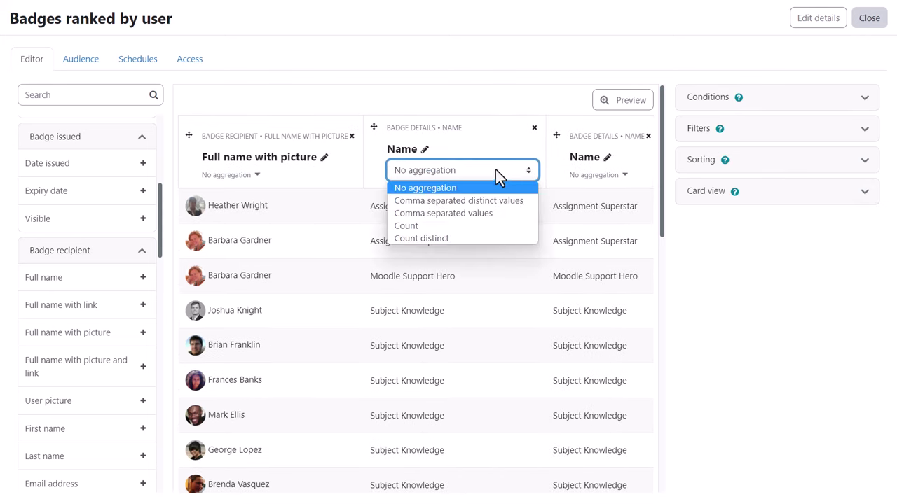
click(463, 229)
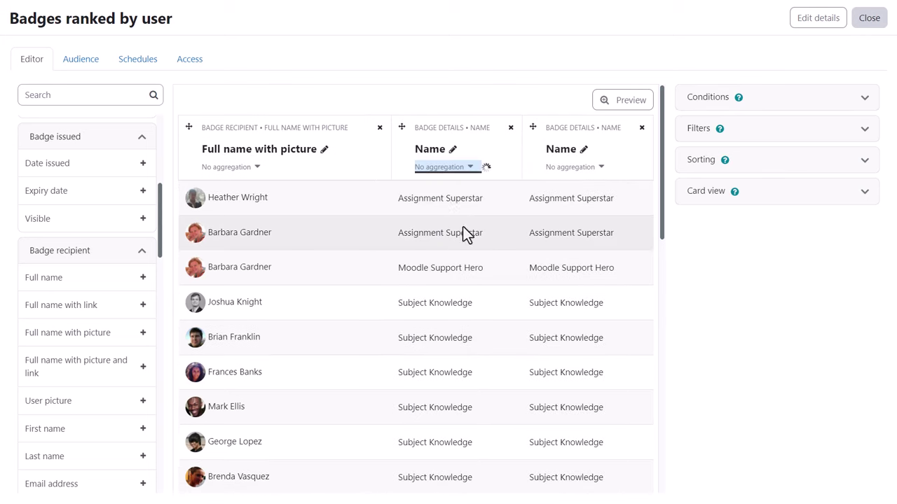
click(453, 150)
text(Count)
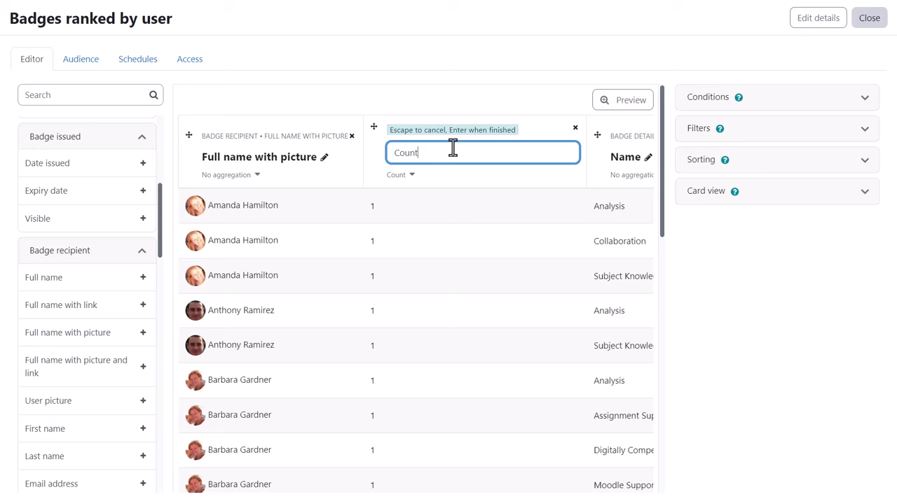
key(Return)
Step: Aggregate the remaining badge Name column as Comma separated values
click(606, 175)
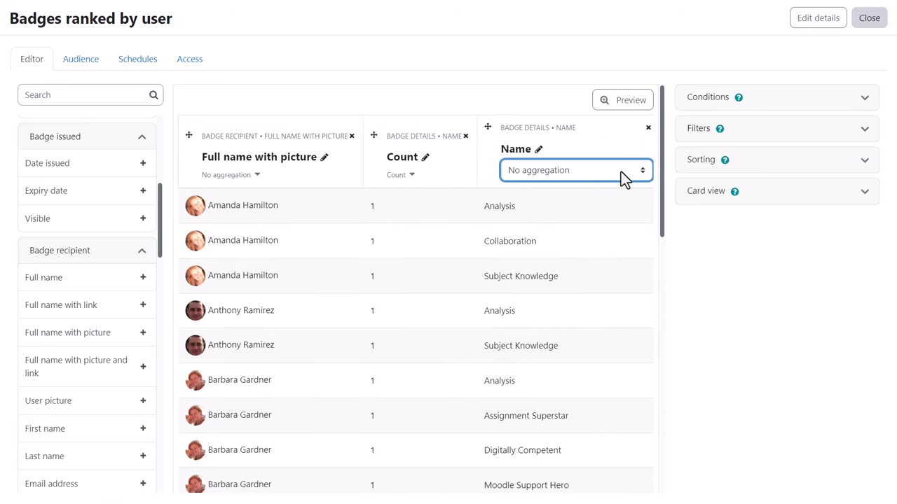
click(635, 170)
click(604, 214)
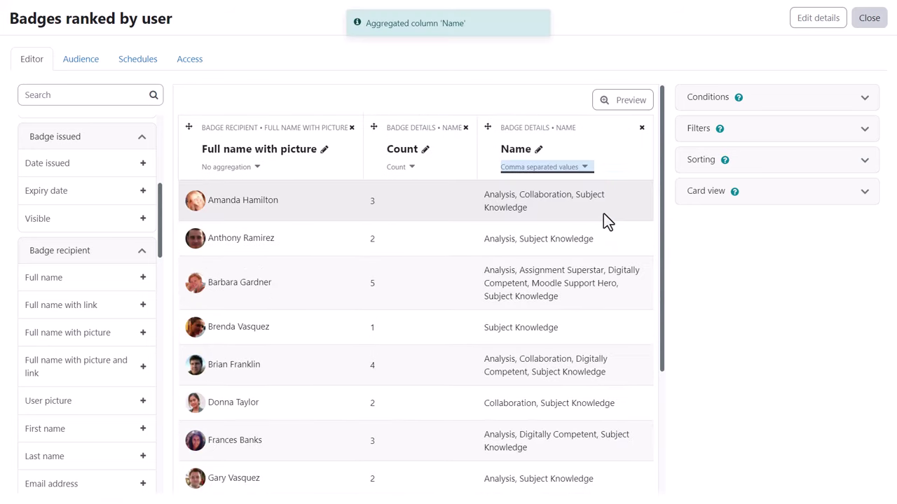
Step: Test the Full name filter in the report preview with Contains and a recipient's surname, and reset it
click(619, 106)
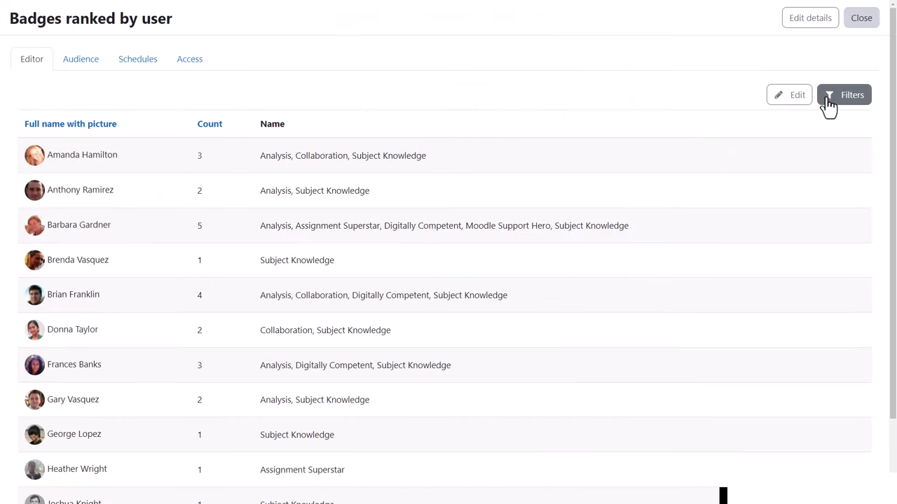
click(832, 104)
click(712, 147)
click(692, 176)
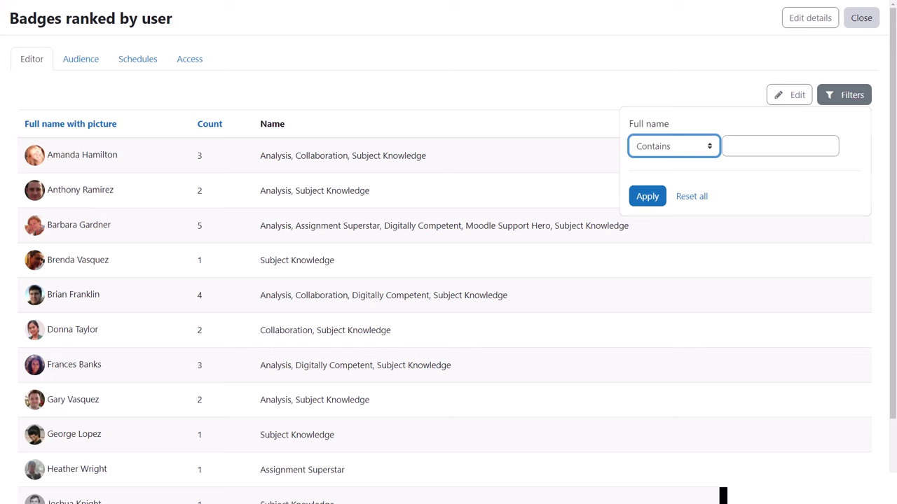
key(Tab)
text(Ellis)
click(648, 195)
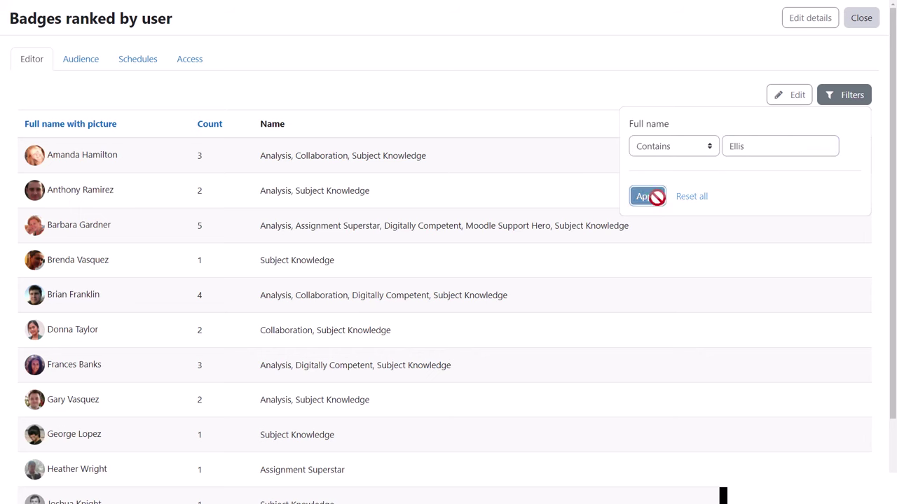
click(691, 203)
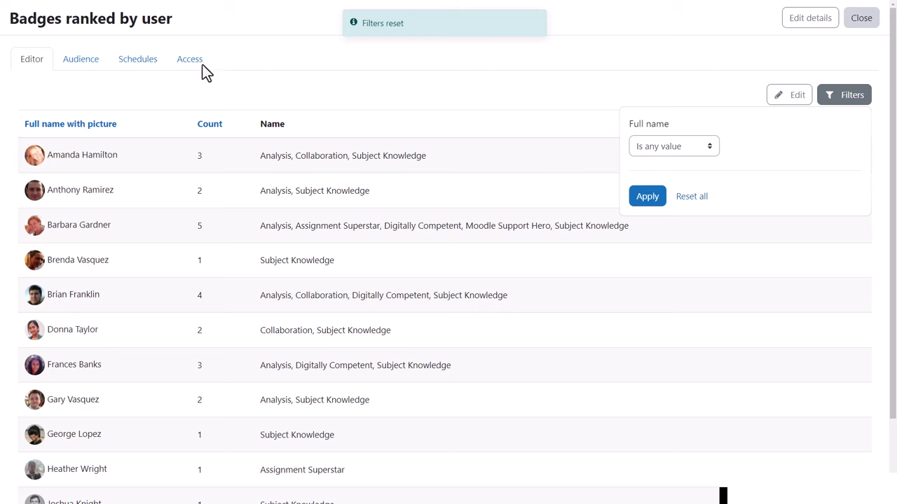
Step: Add an Assigned system role audience for the Manager role, save it and check which users have access to the report
click(92, 63)
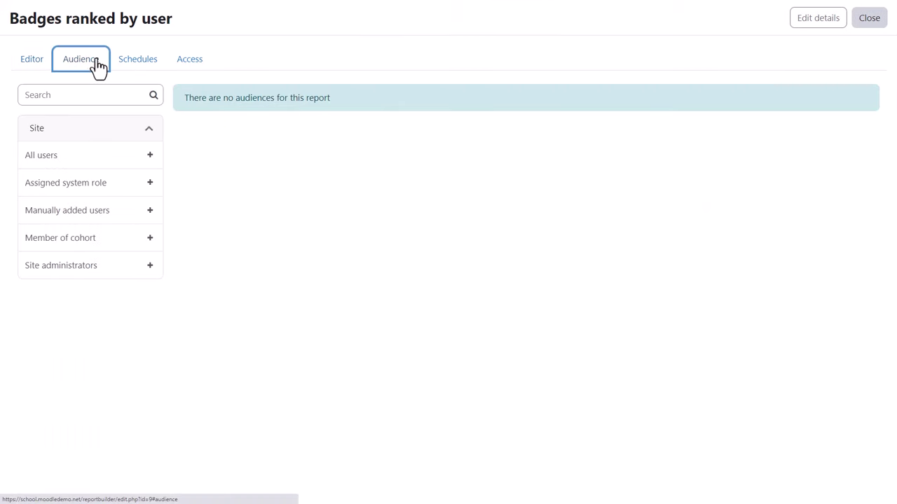
click(150, 184)
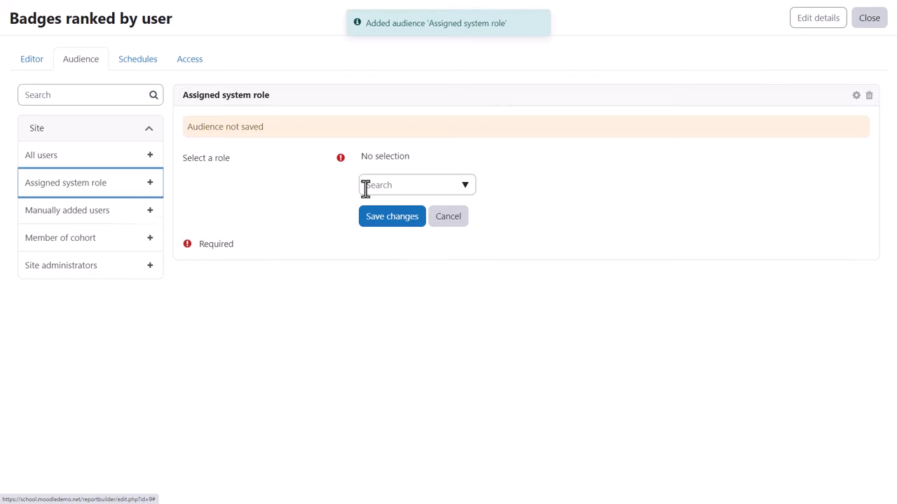
click(464, 188)
click(437, 211)
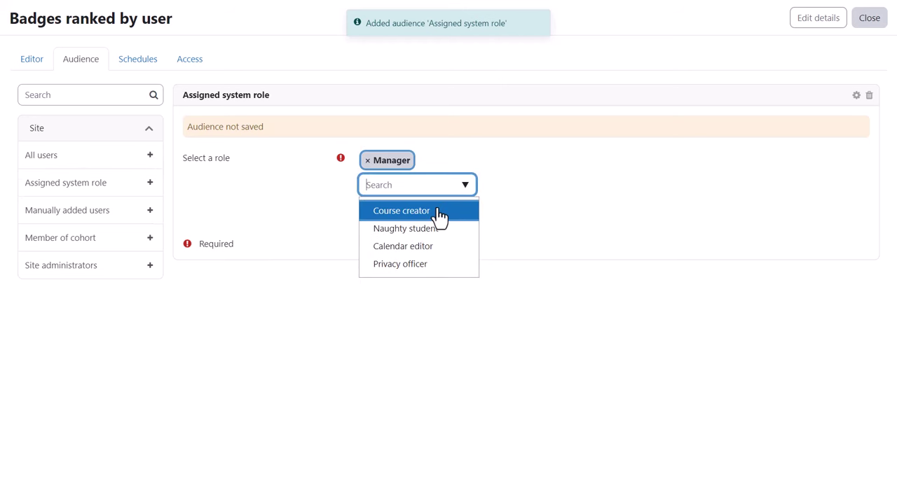
click(512, 210)
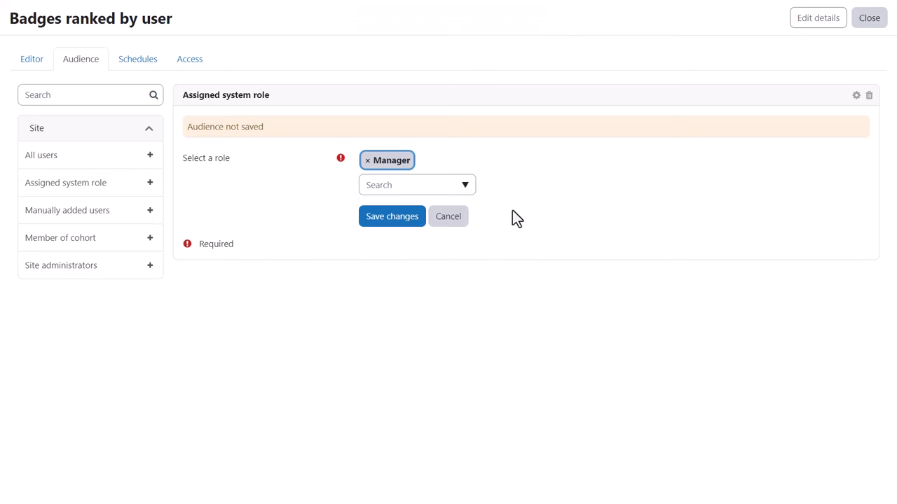
click(398, 220)
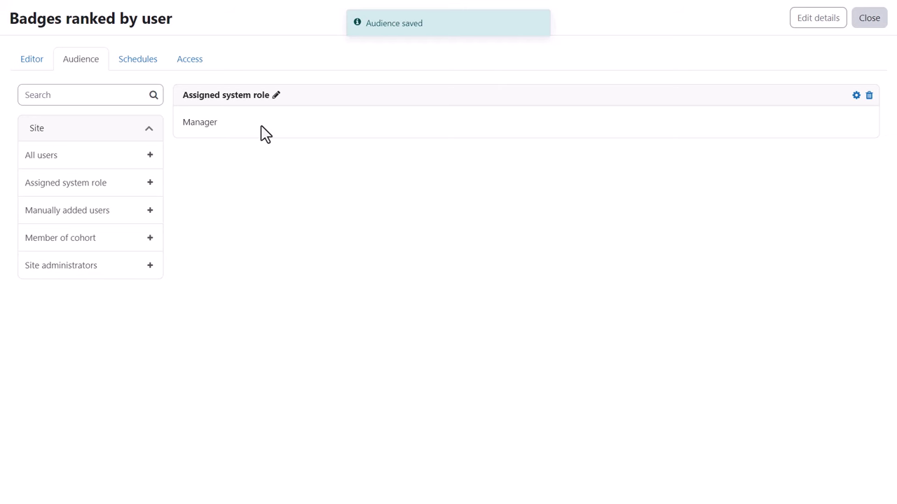
click(191, 63)
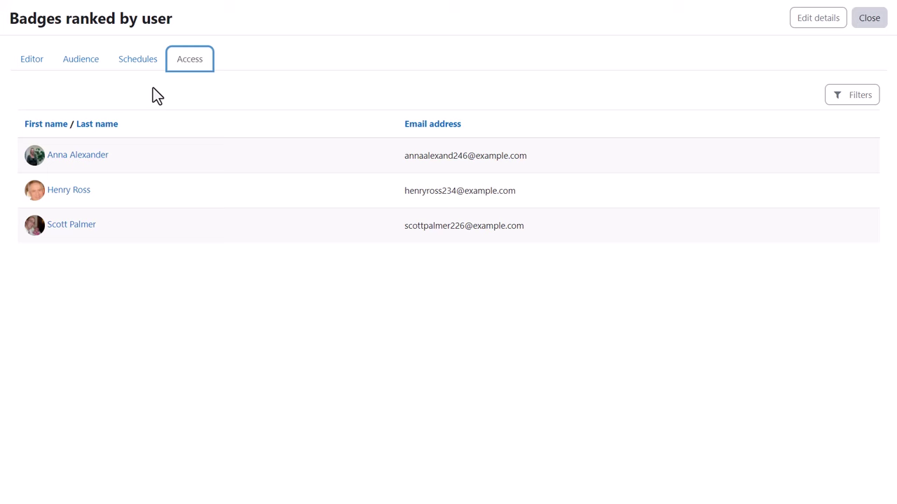
Step: Start a new schedule named Badge report in Comma separated values (.csv) format, recurring Monthly, for the Assigned system role: Manager audience
click(139, 64)
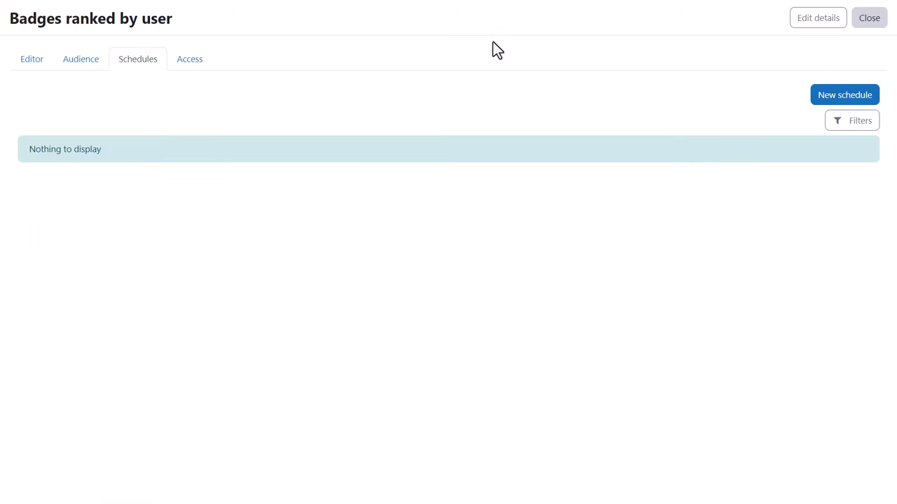
click(872, 98)
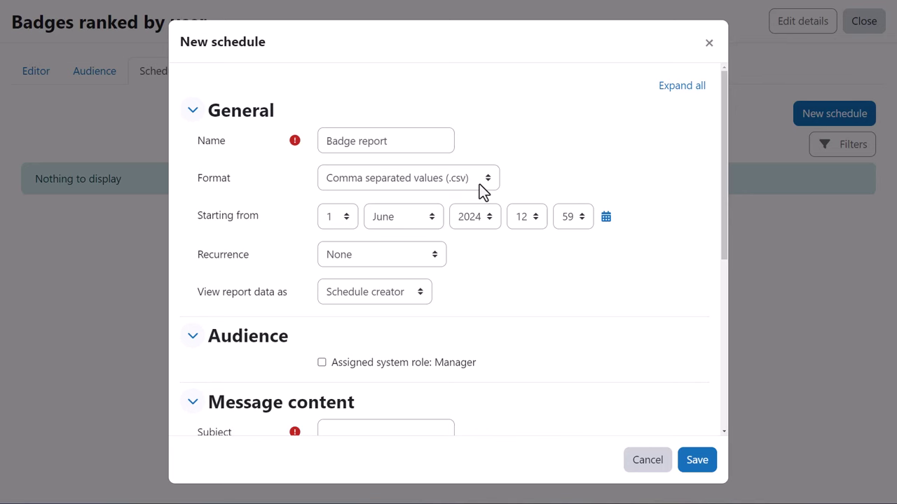
click(493, 184)
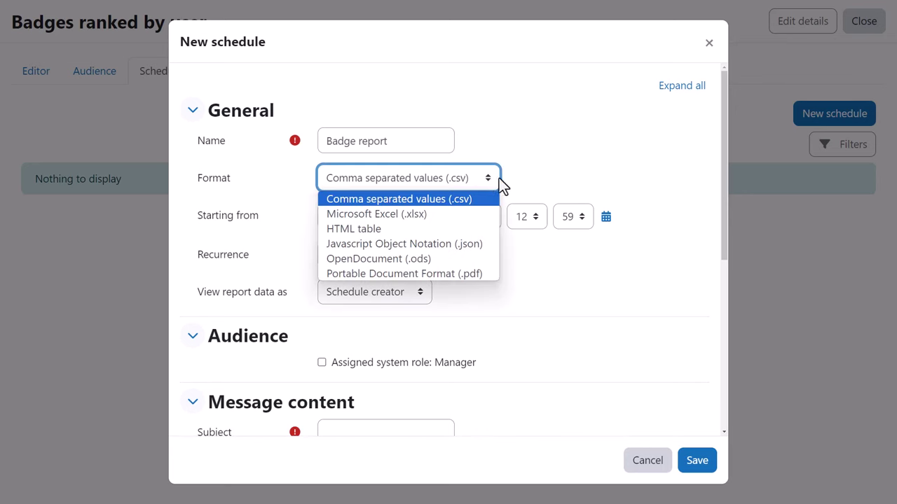
click(512, 180)
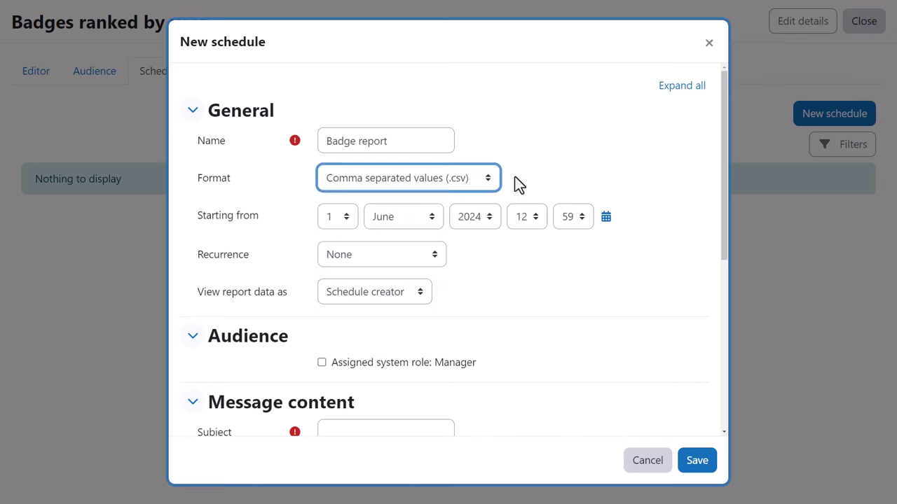
click(434, 256)
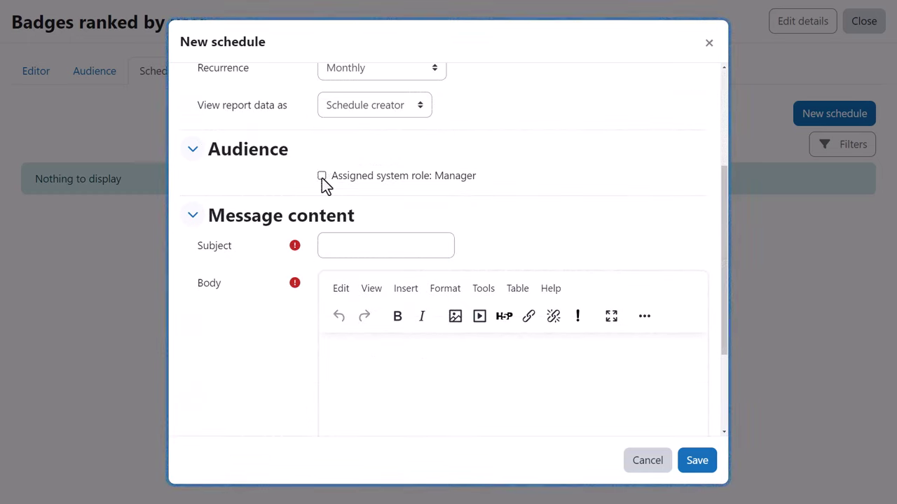
click(322, 176)
Step: Write the schedule's message with subject "Your badge report" and body "Here's your requested monthly report."
click(336, 246)
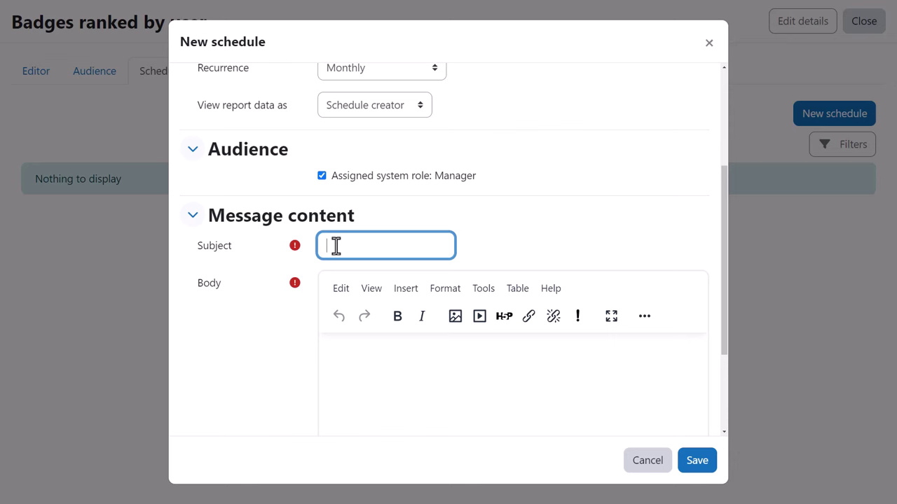
text(Your badge report)
click(382, 359)
text(Here)
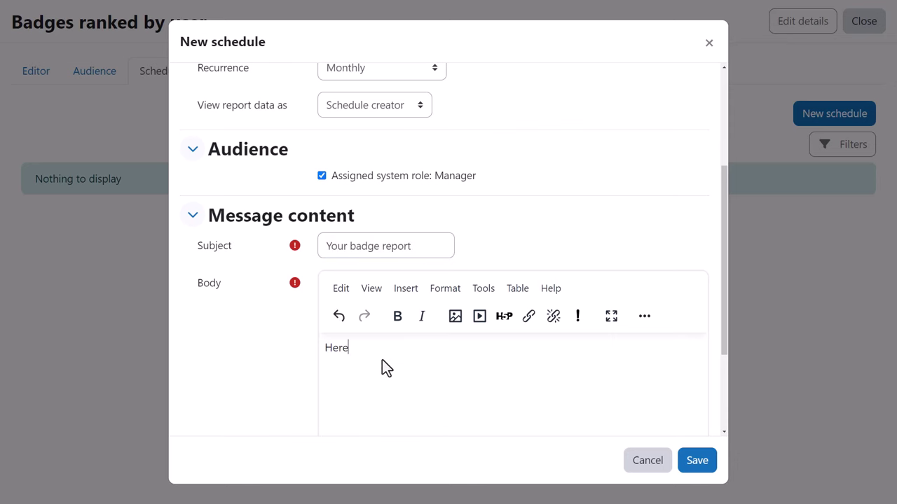
text('s your requested monthly report.)
Step: Set the schedule to Send message without report if the report is empty, and save the schedule
scroll(382, 360, down, 1)
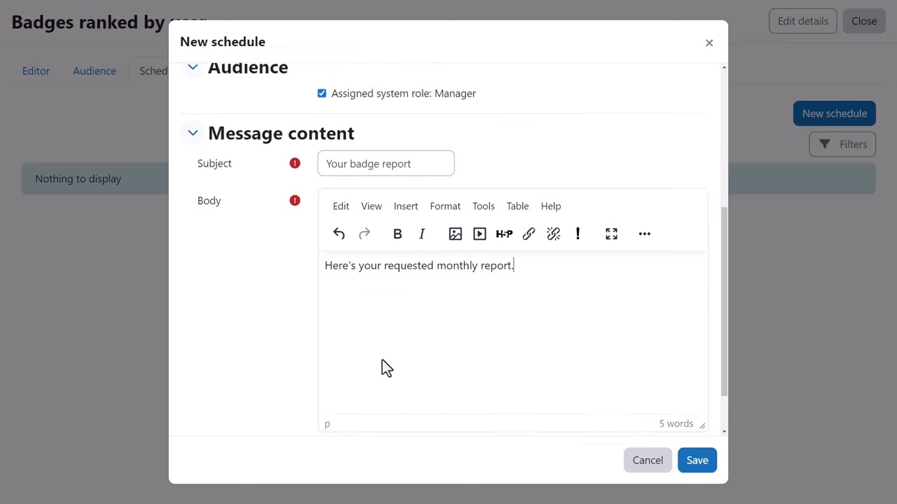
scroll(382, 361, down, 1)
click(280, 403)
scroll(283, 405, down, 1)
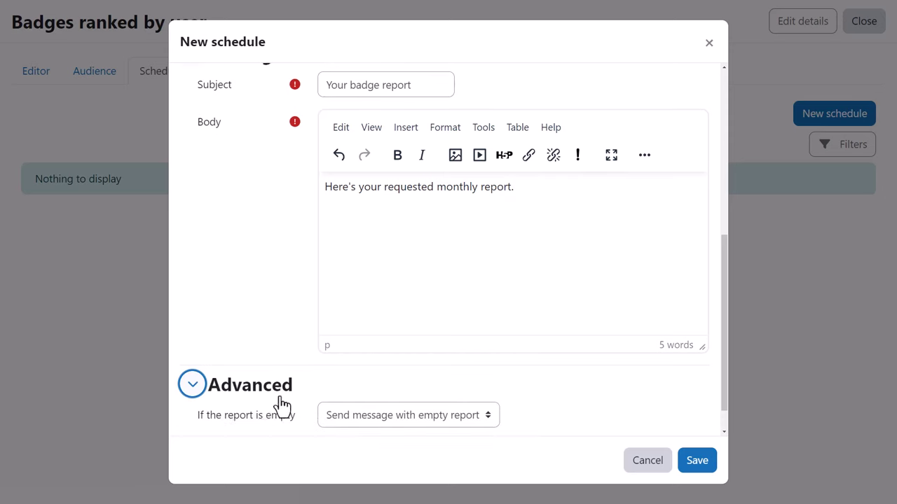
click(485, 380)
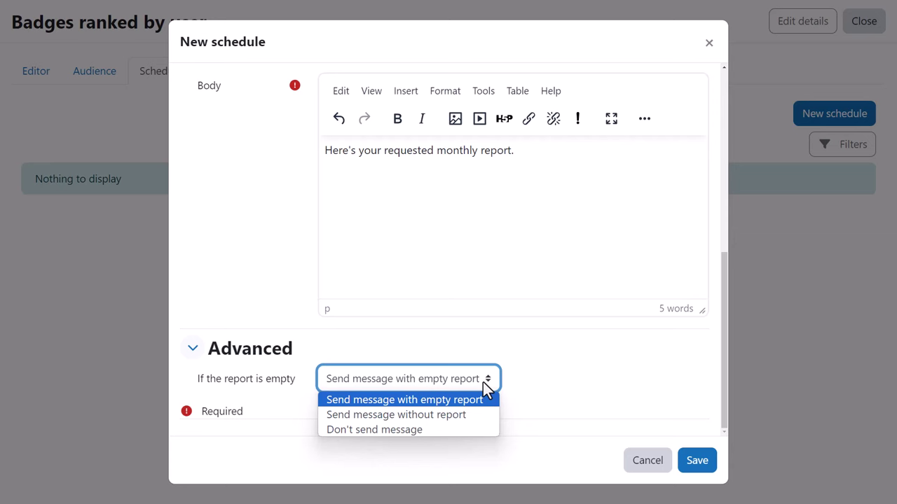
click(485, 415)
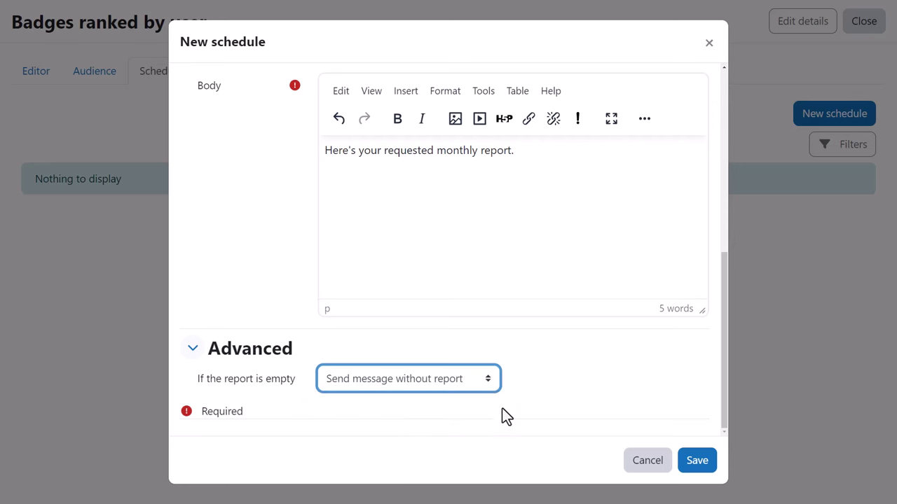
click(696, 463)
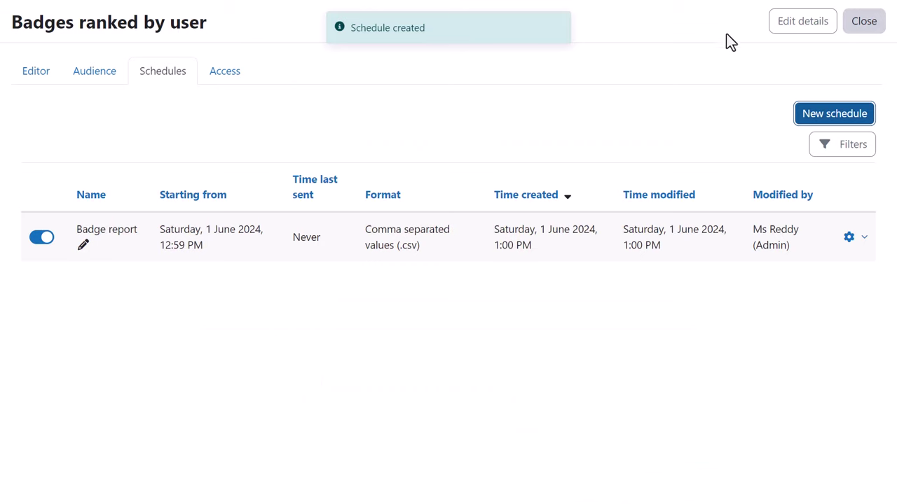